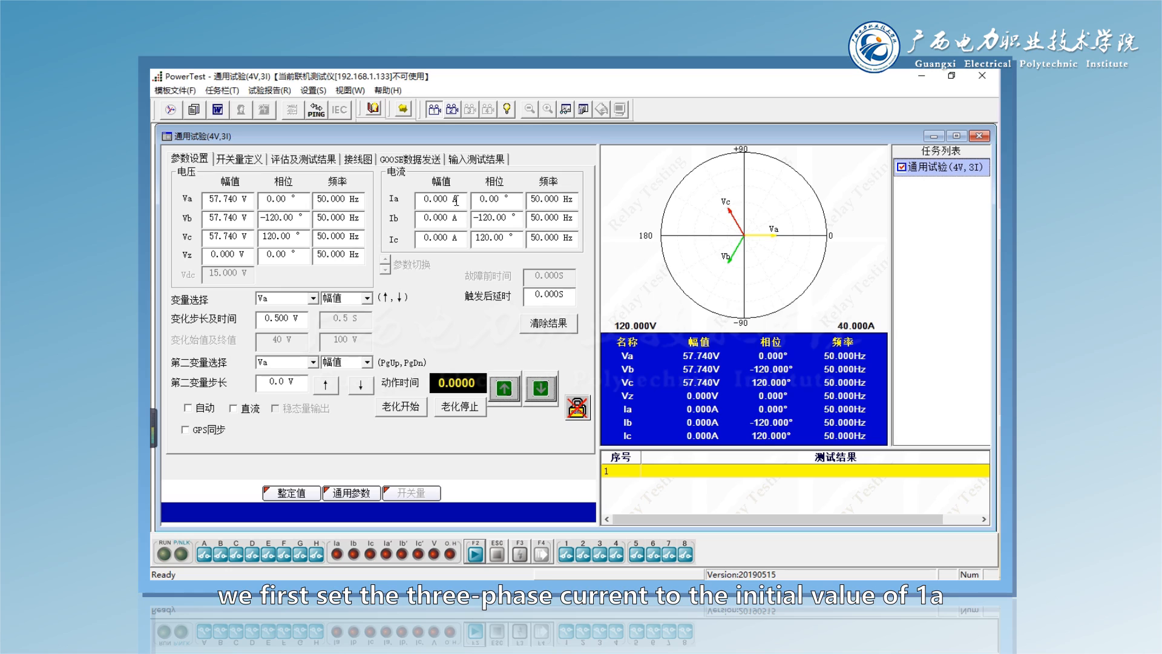
- Set the Ia current amplitude to 1 A and apply the same amplitude to Ib and Ic
drag(459, 200, 403, 196)
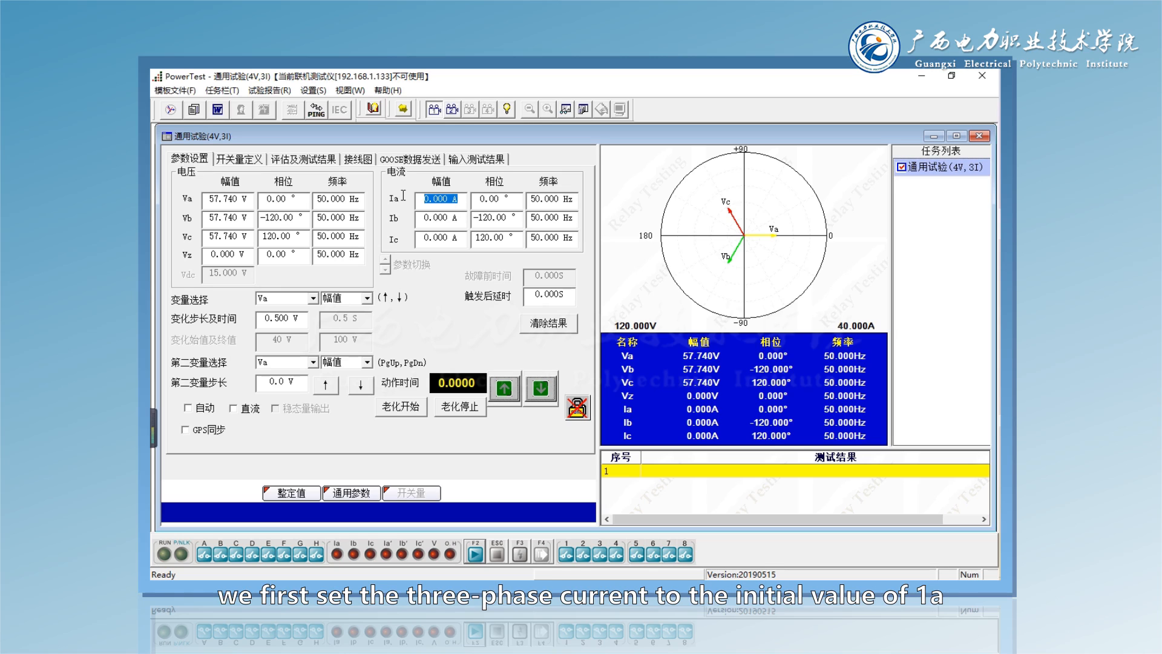
text(1)
key(Return)
right_click(454, 201)
click(485, 209)
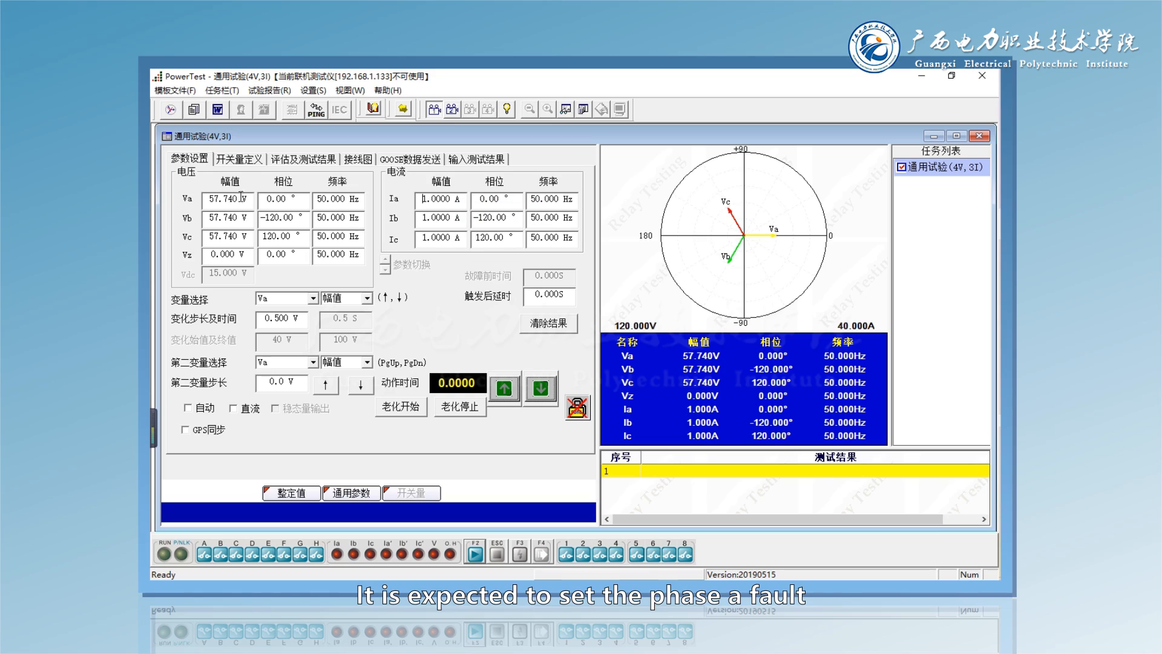
- Set the voltage amplitudes to 30 V for Va and 57.7 V for Vb and Vc
drag(209, 199, 237, 198)
text(30.000)
drag(238, 217, 232, 216)
text(00)
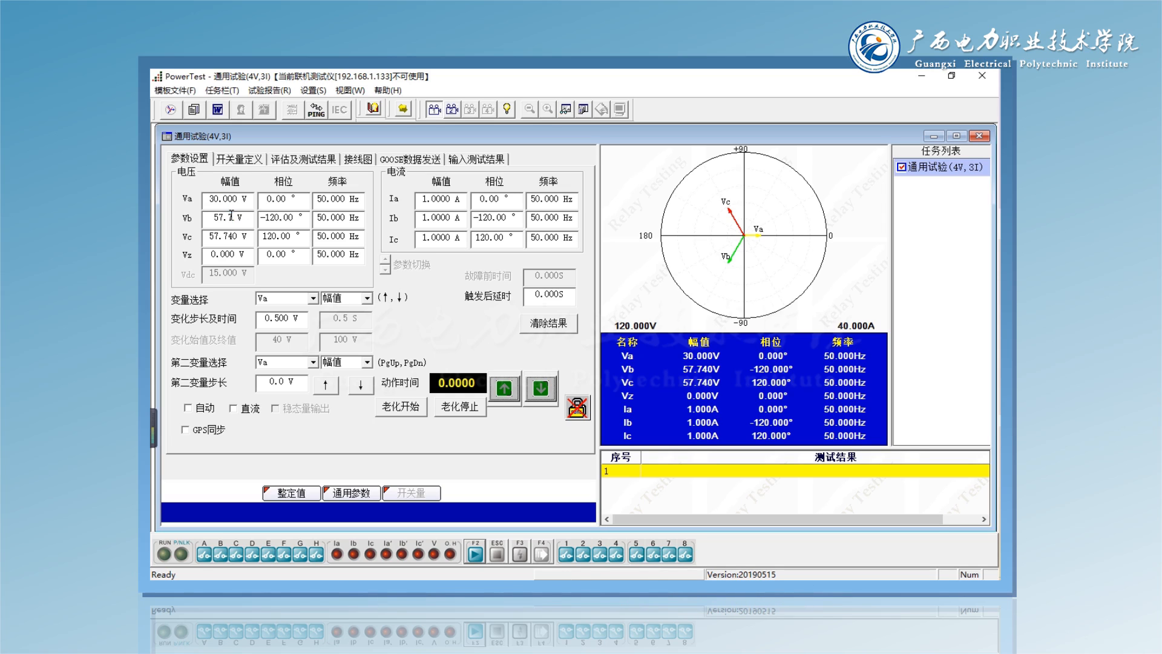
click(235, 236)
drag(235, 236, 243, 236)
key(BackSpace)
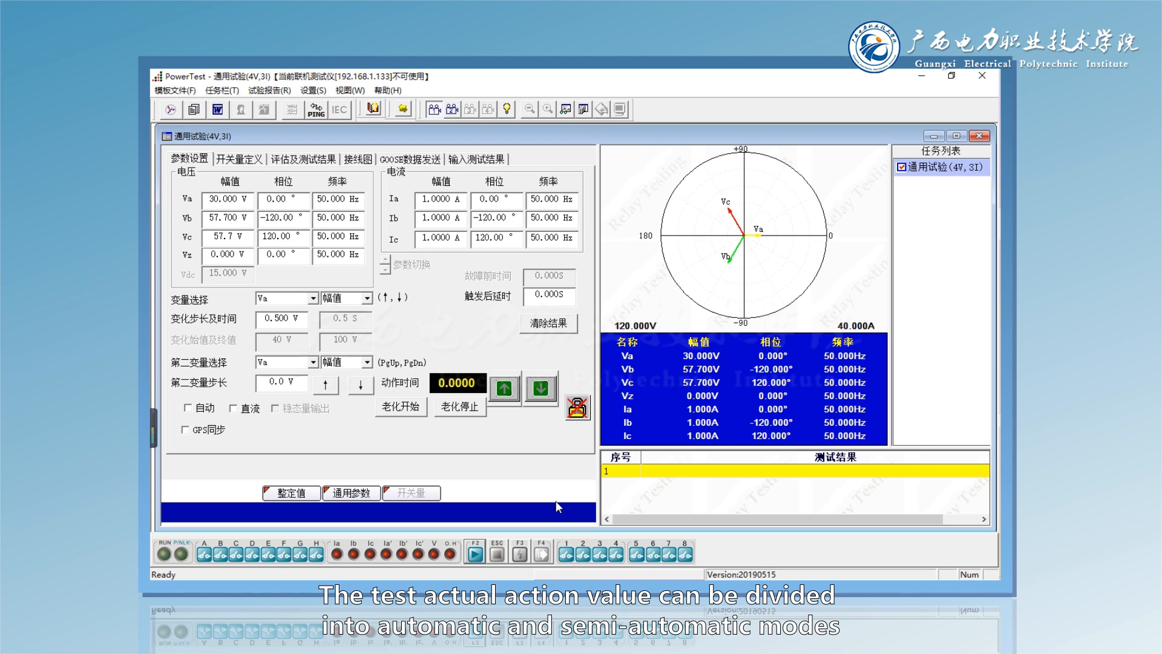
- Enable automatic mode (自动) and choose the amplitude (幅值) of Ia as the variable to change
click(188, 408)
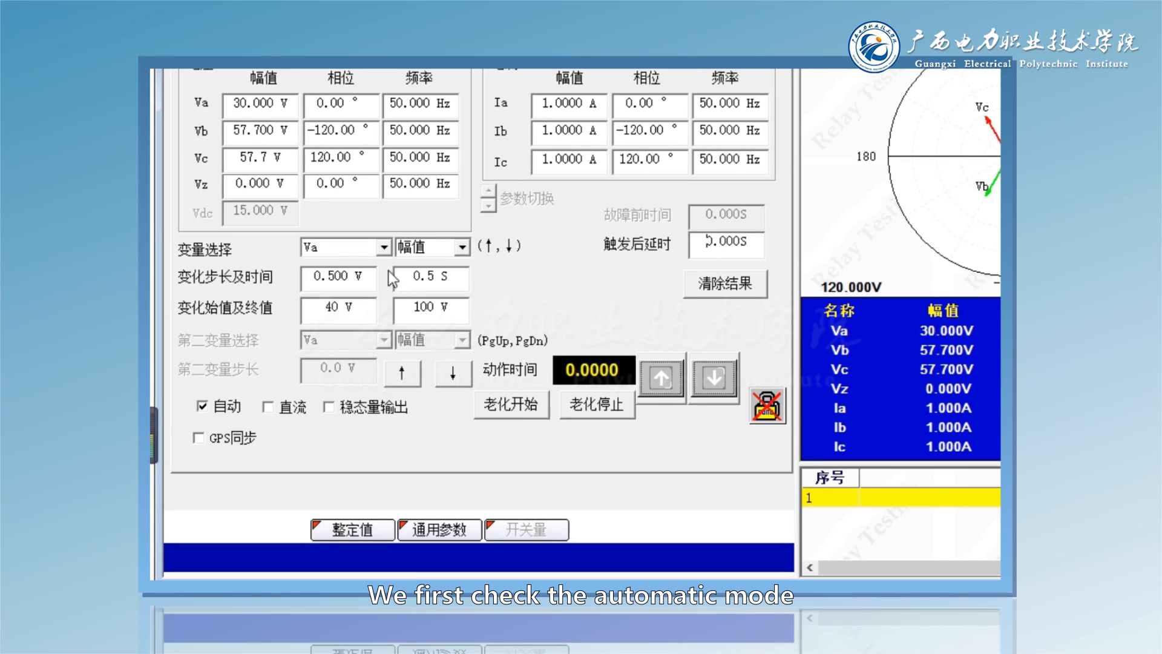
click(385, 250)
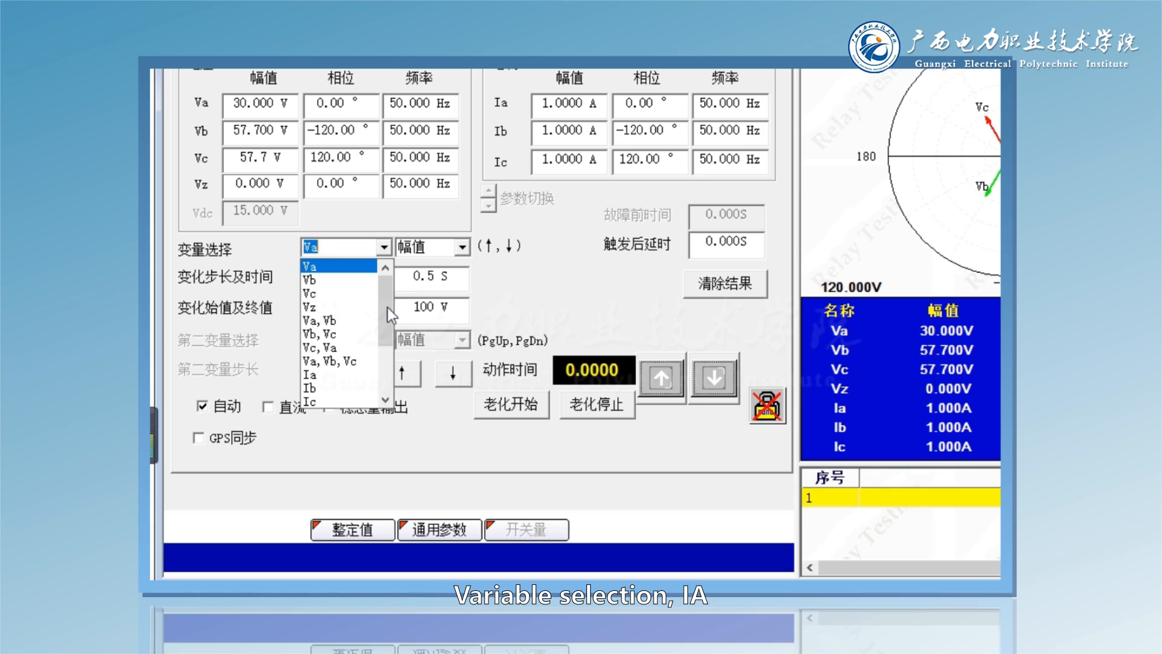
scroll(386, 310, down, 1)
click(340, 347)
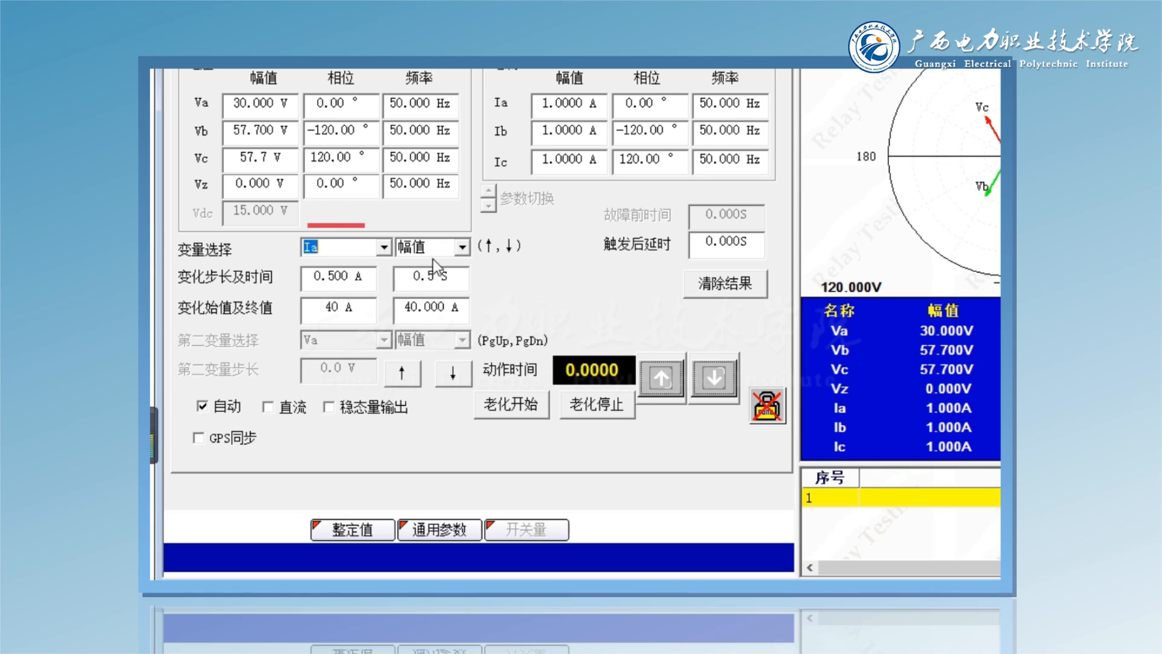
click(462, 248)
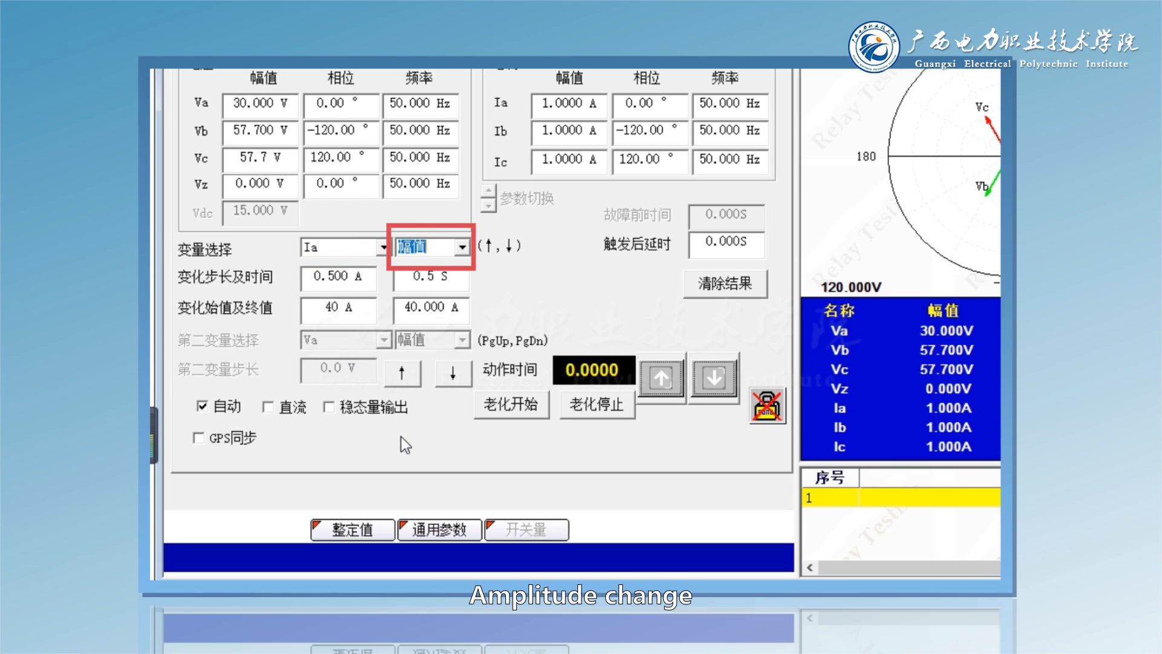
- Configure the Ia sweep with a 0.2 A step, 0.1 s change time, 1 A start value and 6 A end value
click(357, 278)
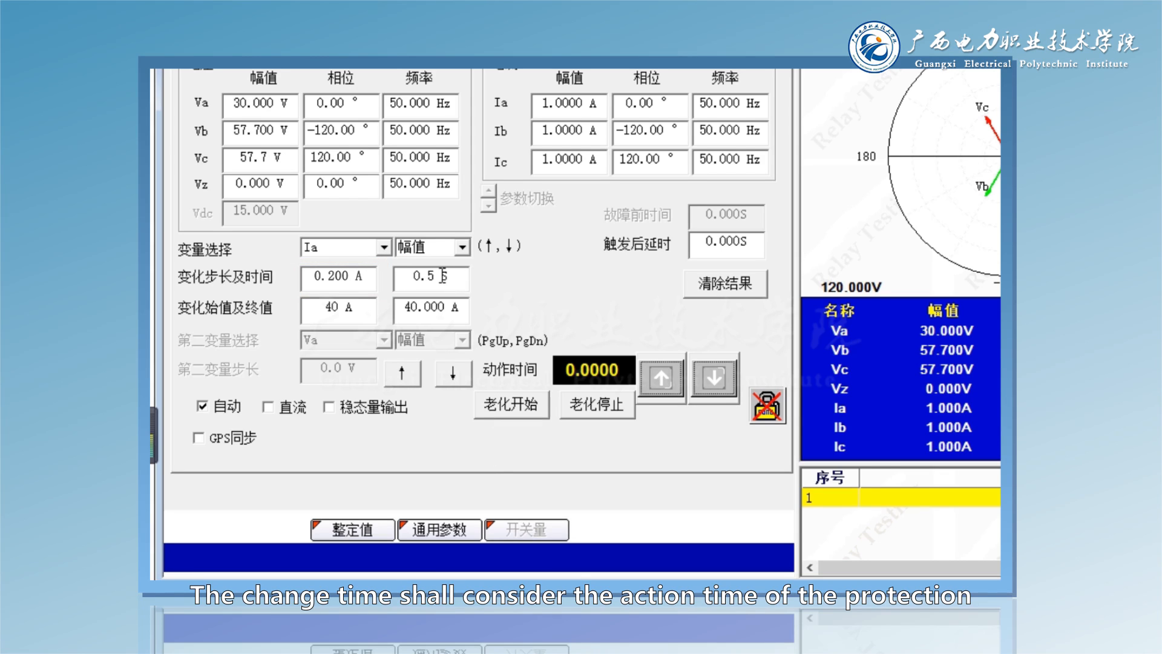
drag(442, 275, 399, 279)
text(0.1)
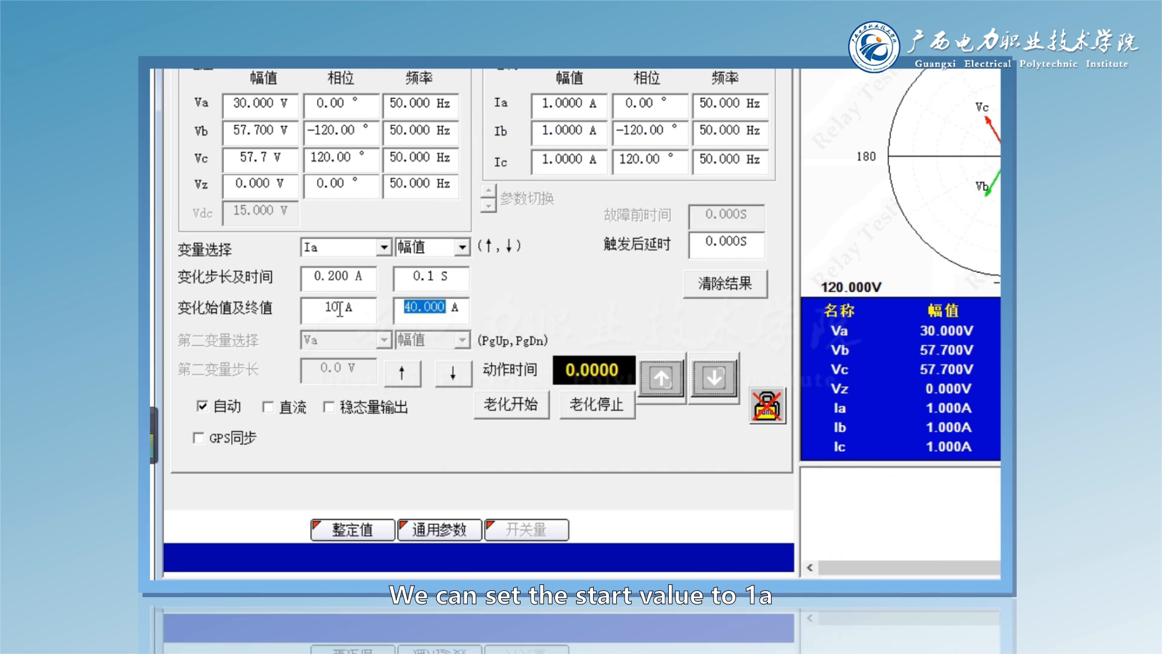
drag(352, 309, 307, 306)
text(1)
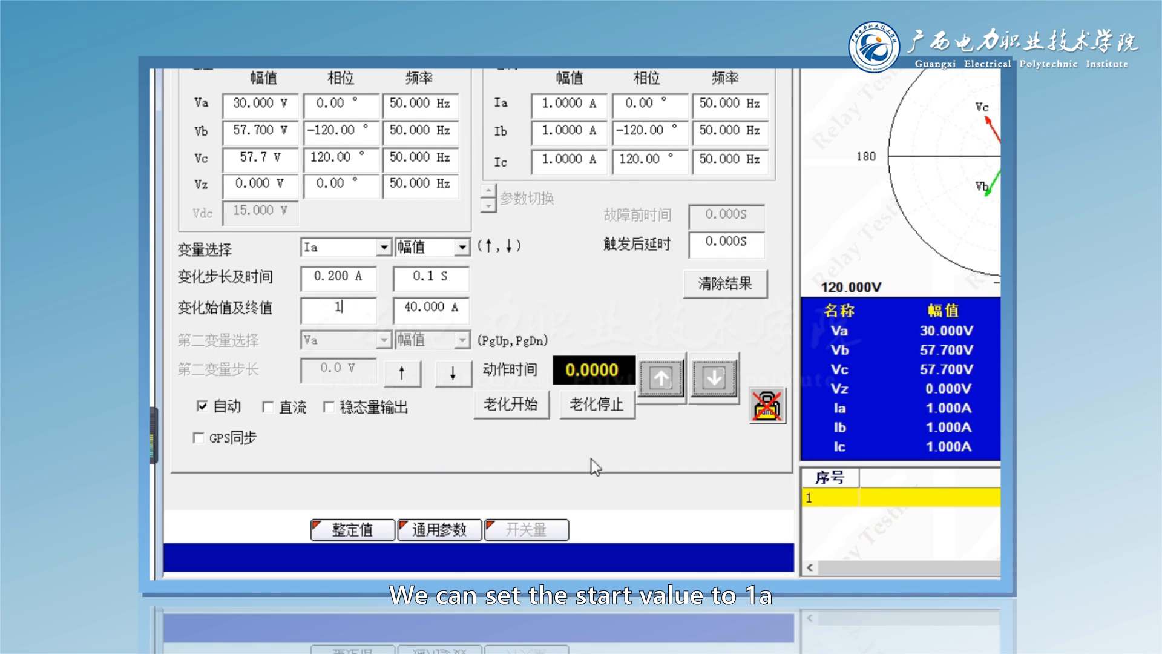
drag(453, 307, 400, 303)
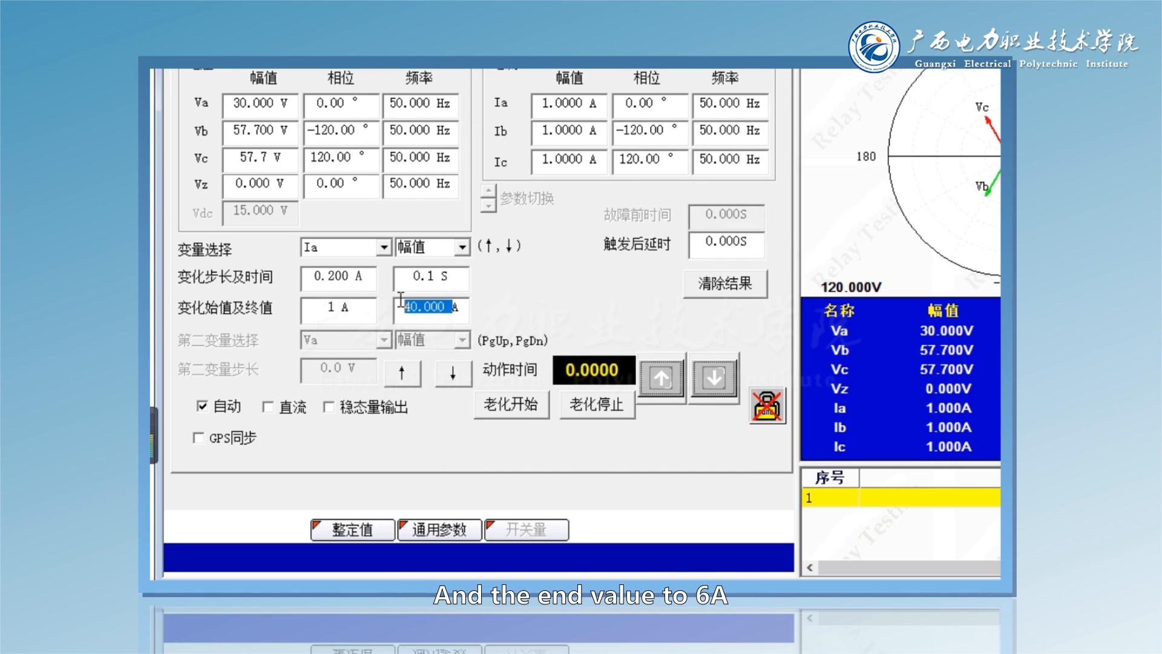
text(6A)
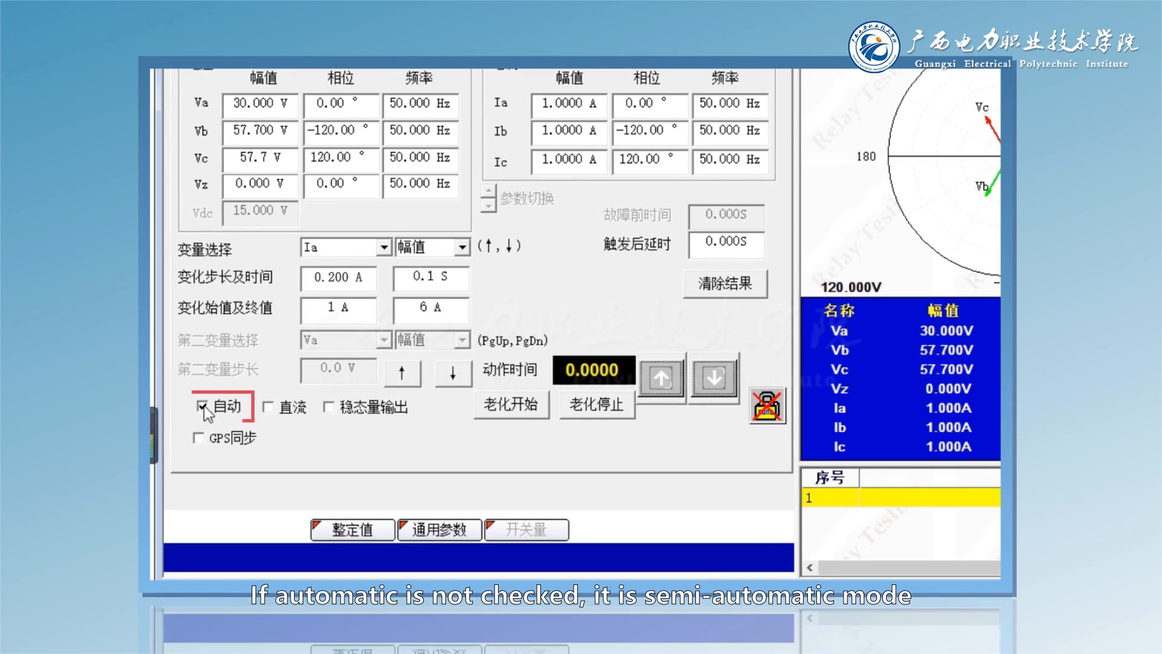
- Turn off automatic mode (自动) to step the Ia current semi-automatically
click(189, 408)
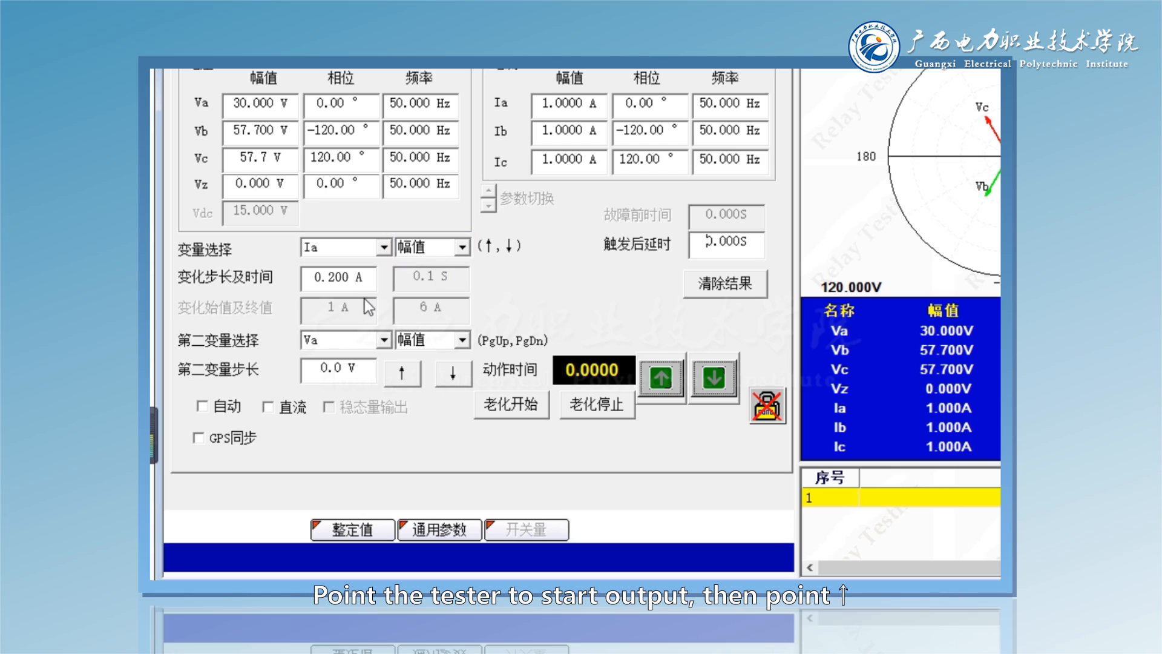
click(403, 383)
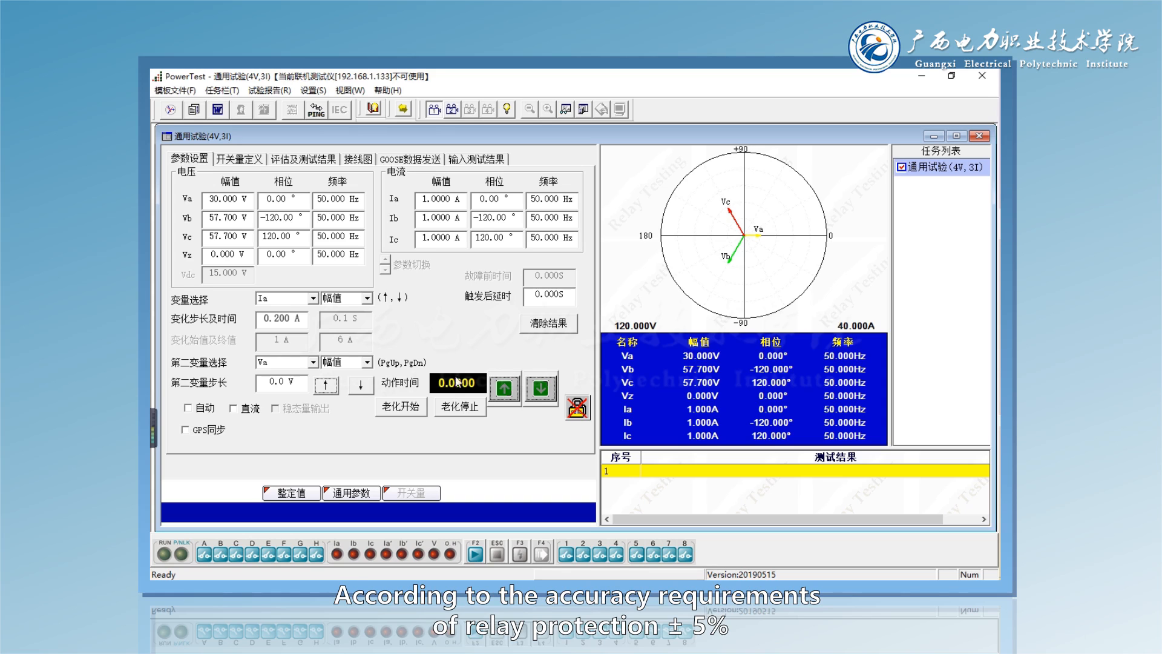
- Set Ia to 4.75 A and start the output, and set Ia to 5.25 A for the second check point
drag(454, 200, 413, 197)
text(4.7)
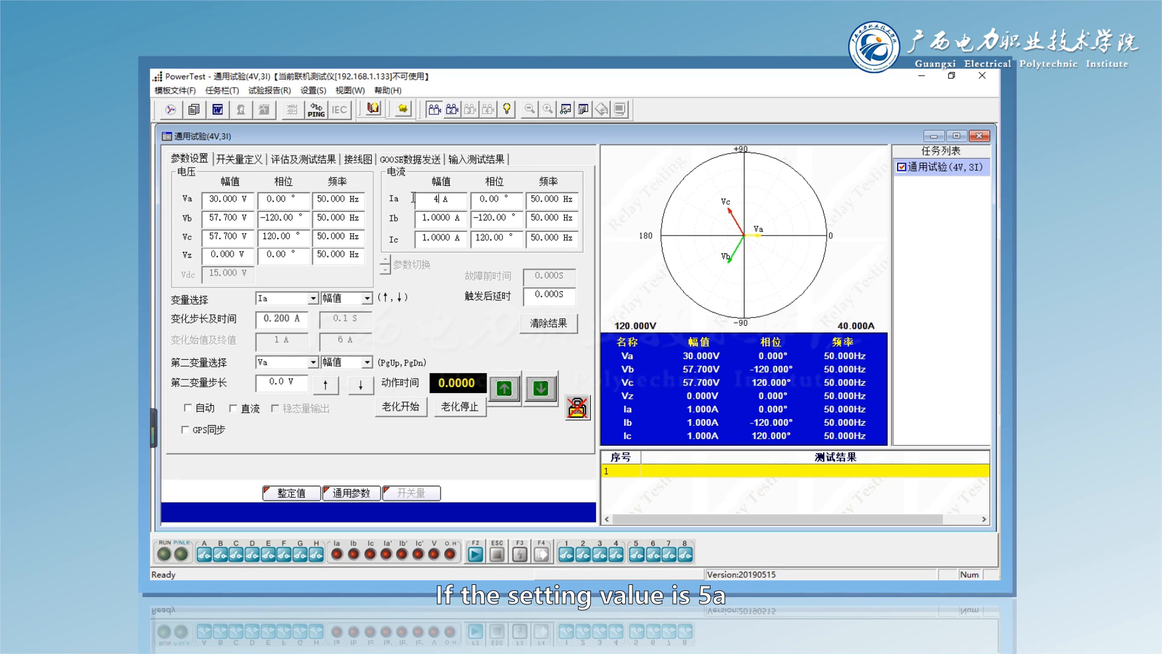
text(5)
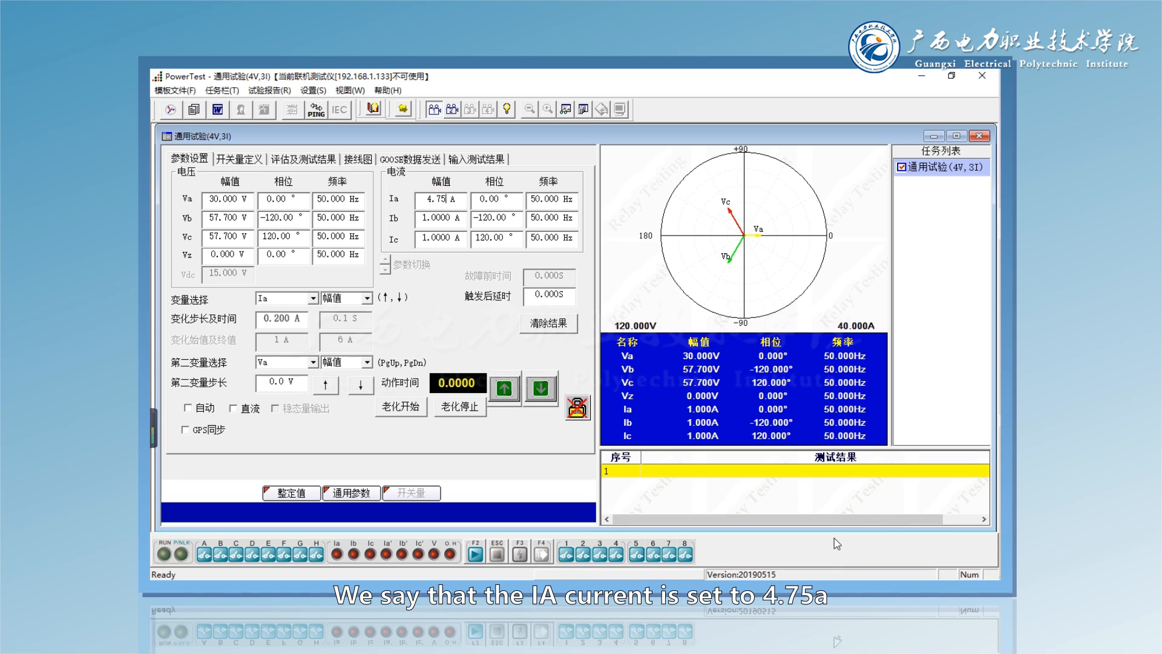
click(475, 553)
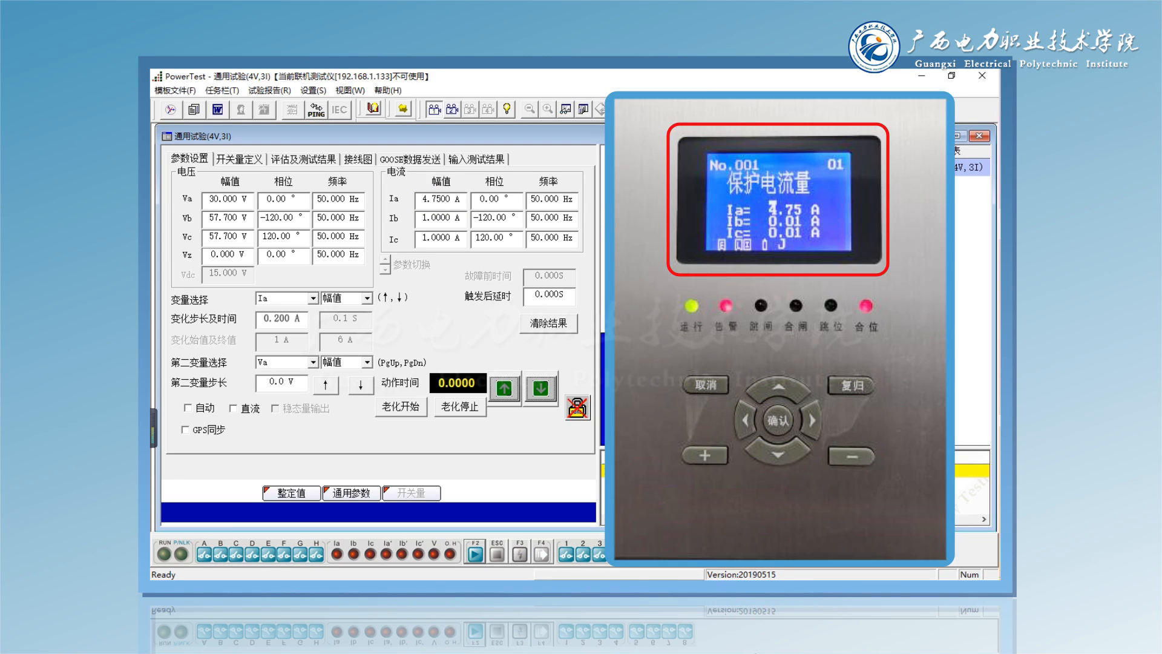
drag(456, 199, 409, 194)
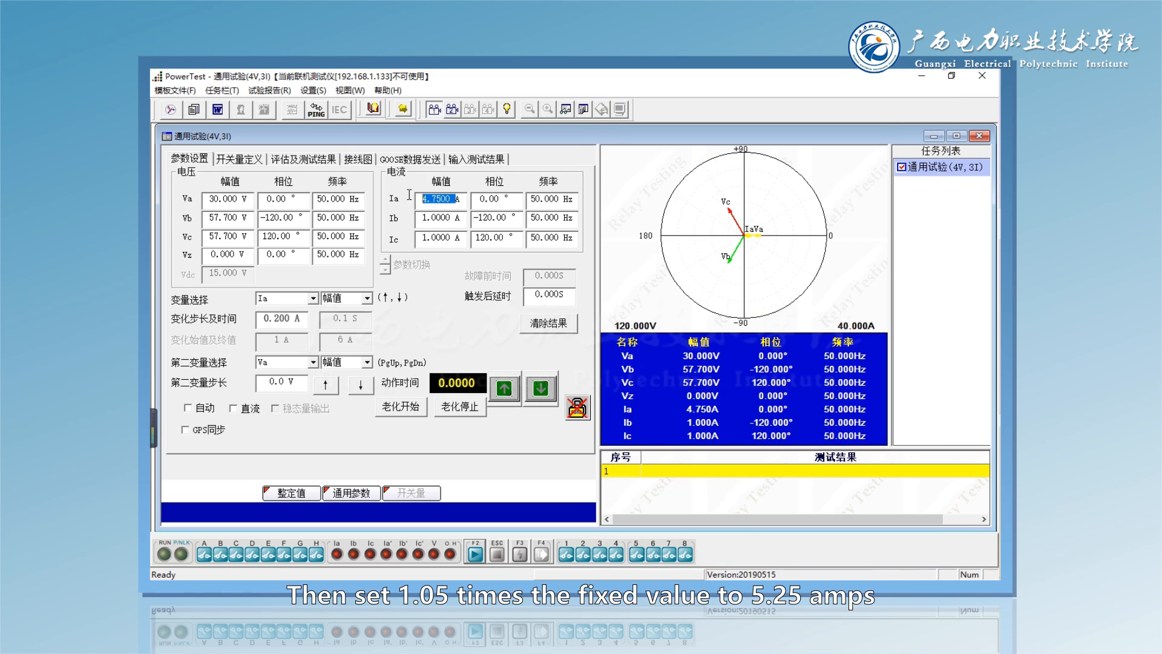
text(5.25)
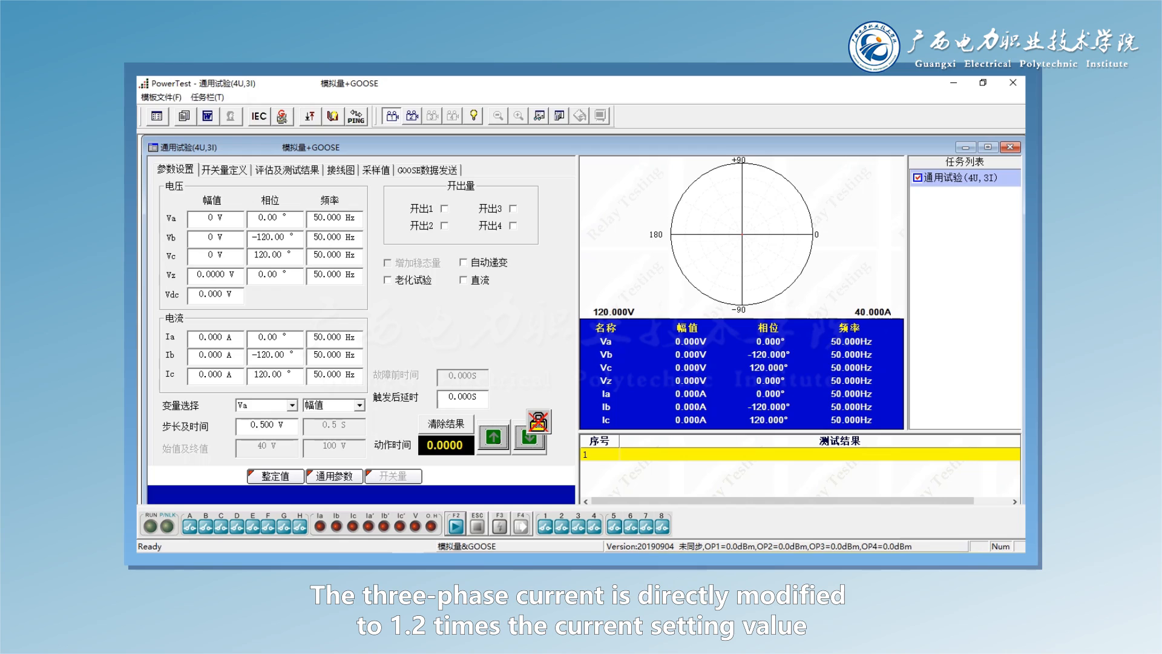
- In the 4U,3I general test, set the Ia, Ib and Ic current amplitudes to 6 A each
double_click(213, 337)
text(6A)
double_click(211, 354)
text(6)
click(219, 374)
double_click(219, 374)
text(6)
click(220, 355)
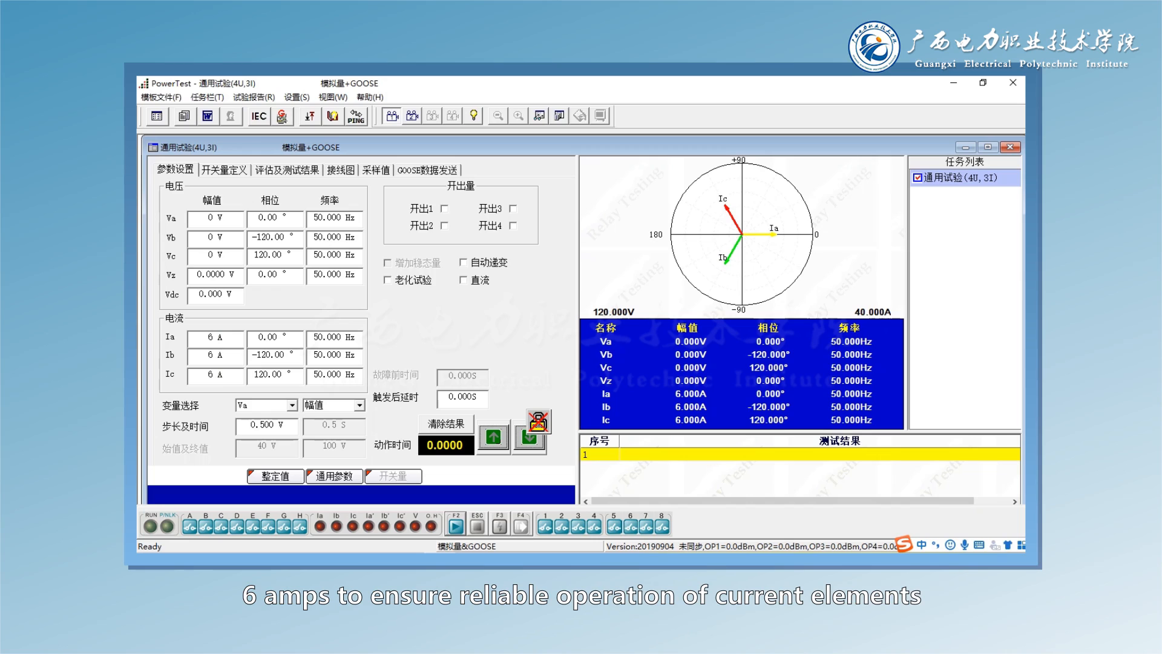
- Set the amplitudes of the three phase voltages Va, Vb and Vc to 57.7 V each
click(210, 217)
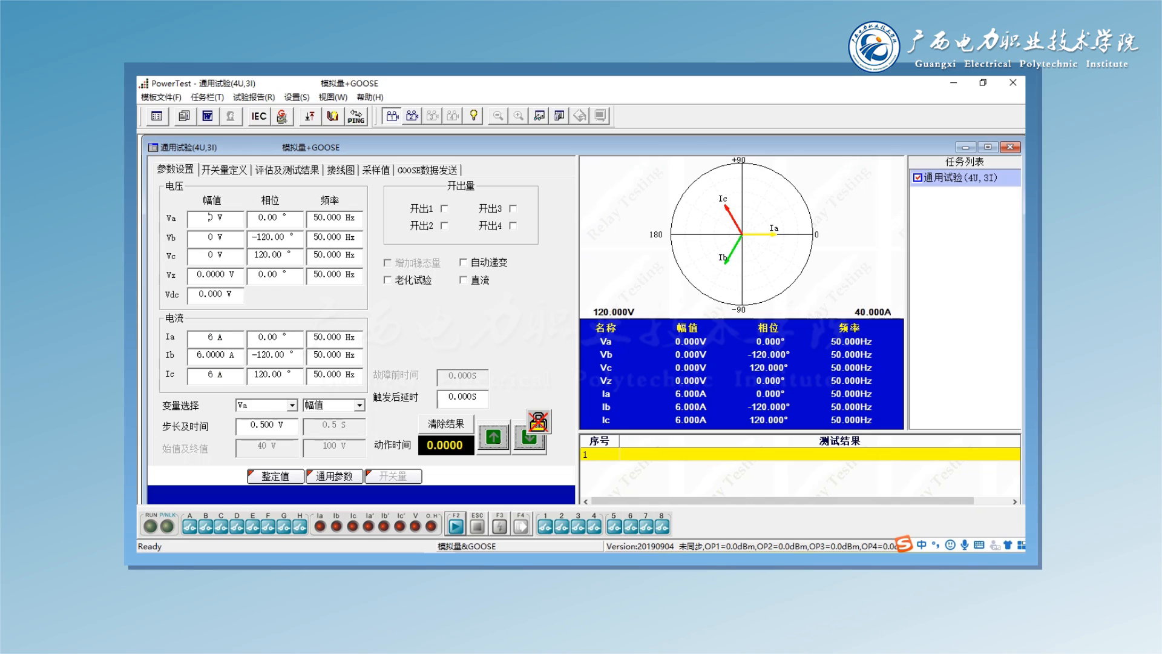
text(57.7)
click(210, 236)
text(57.7)
click(210, 255)
text(57.7)
key(Return)
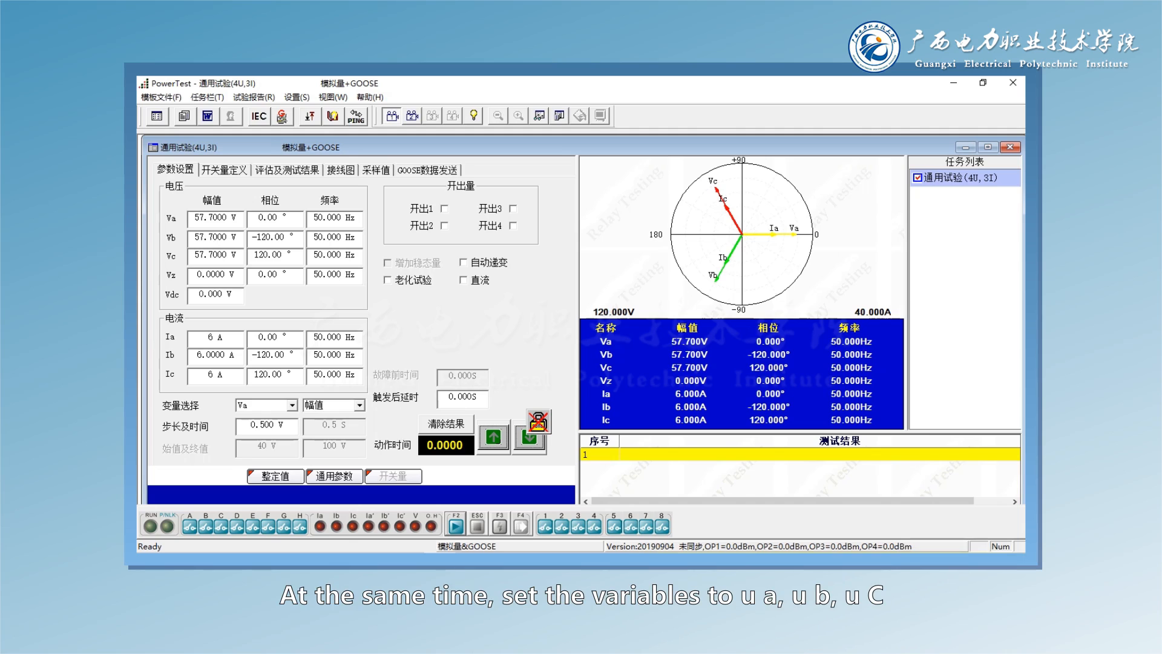
- Choose Va,Vb,Vc amplitude as the variable and set the change step to 0.2 V
click(292, 405)
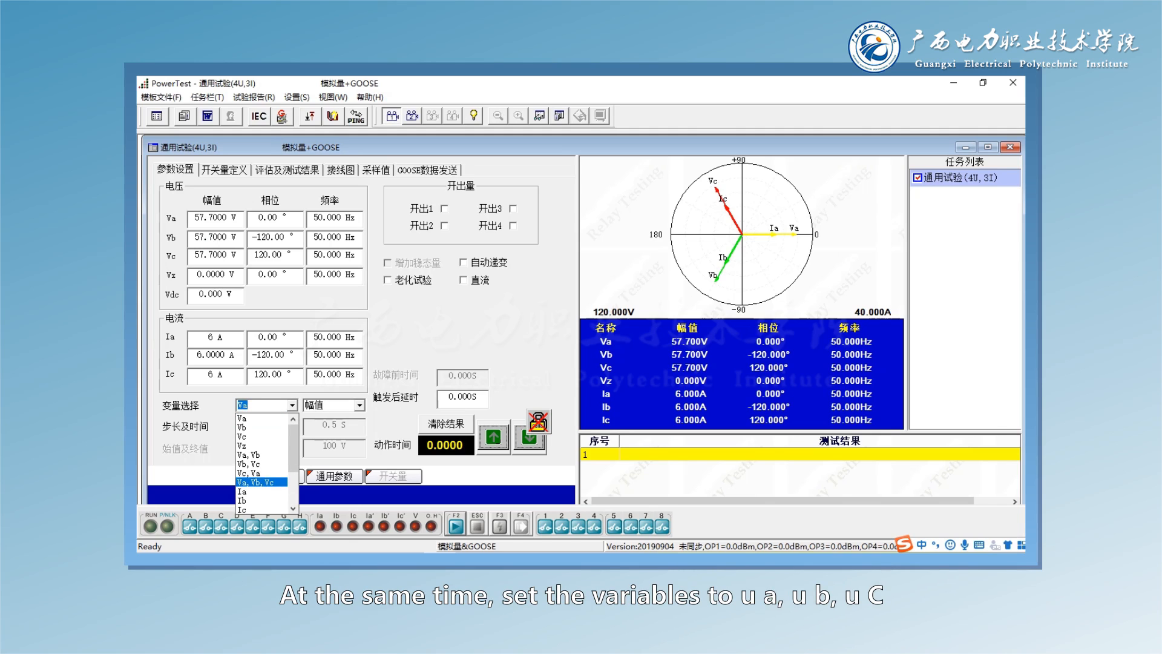
click(261, 481)
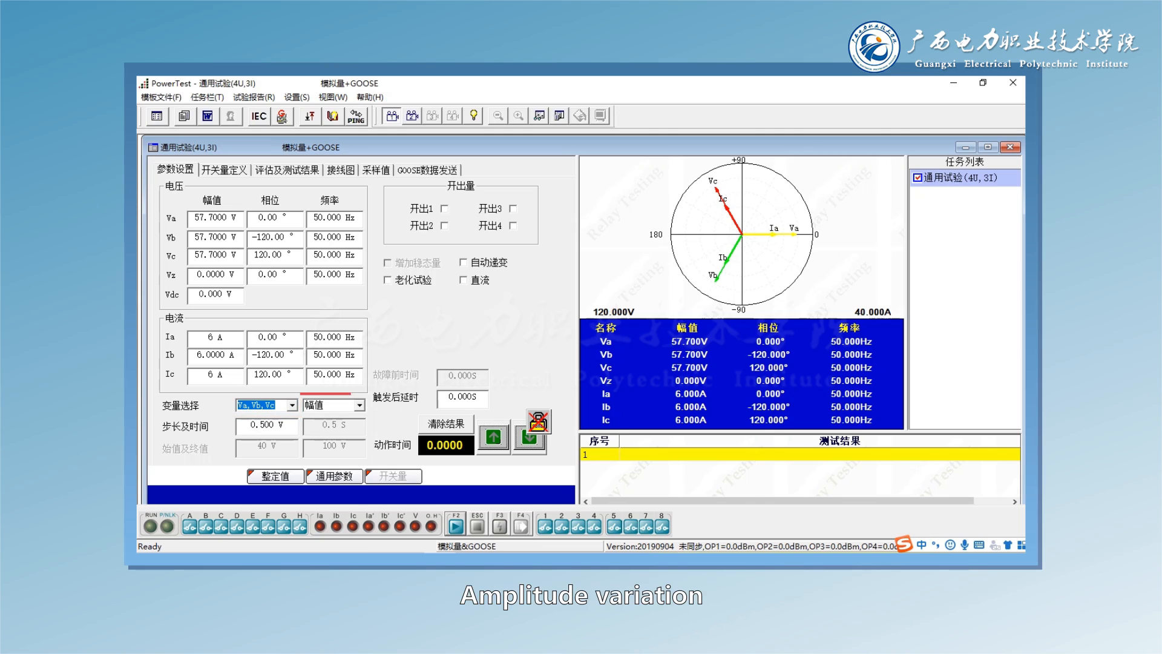
drag(260, 425, 266, 425)
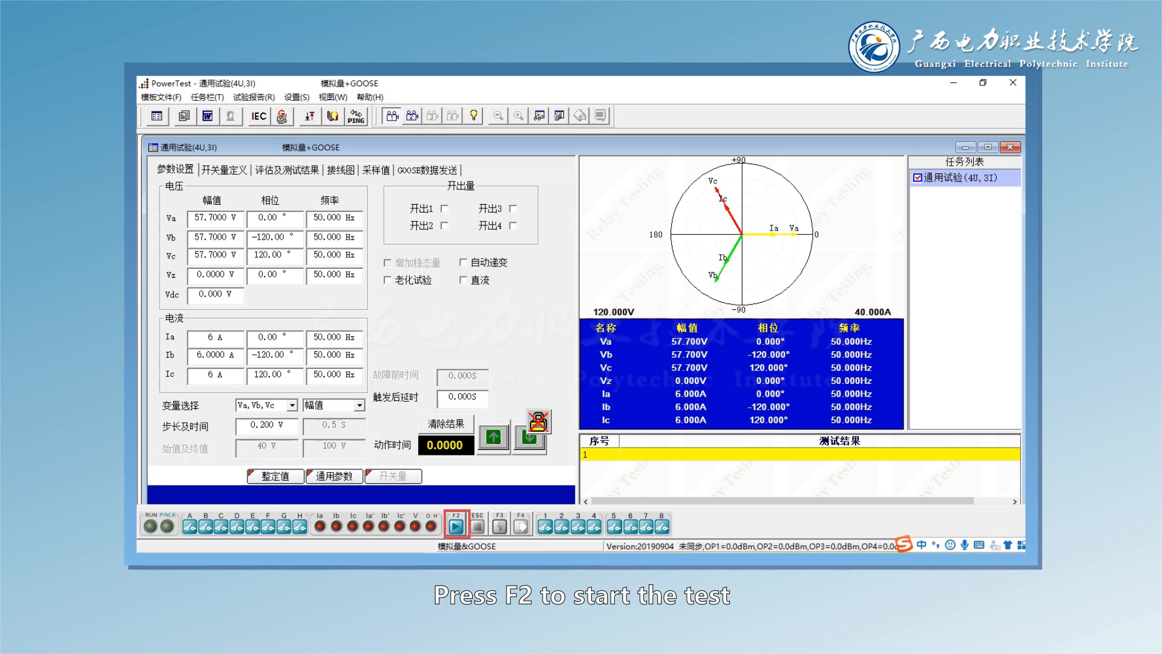
- Start the test output and repeatedly step the three phase voltages down in 0.2 V decrements
key(F2)
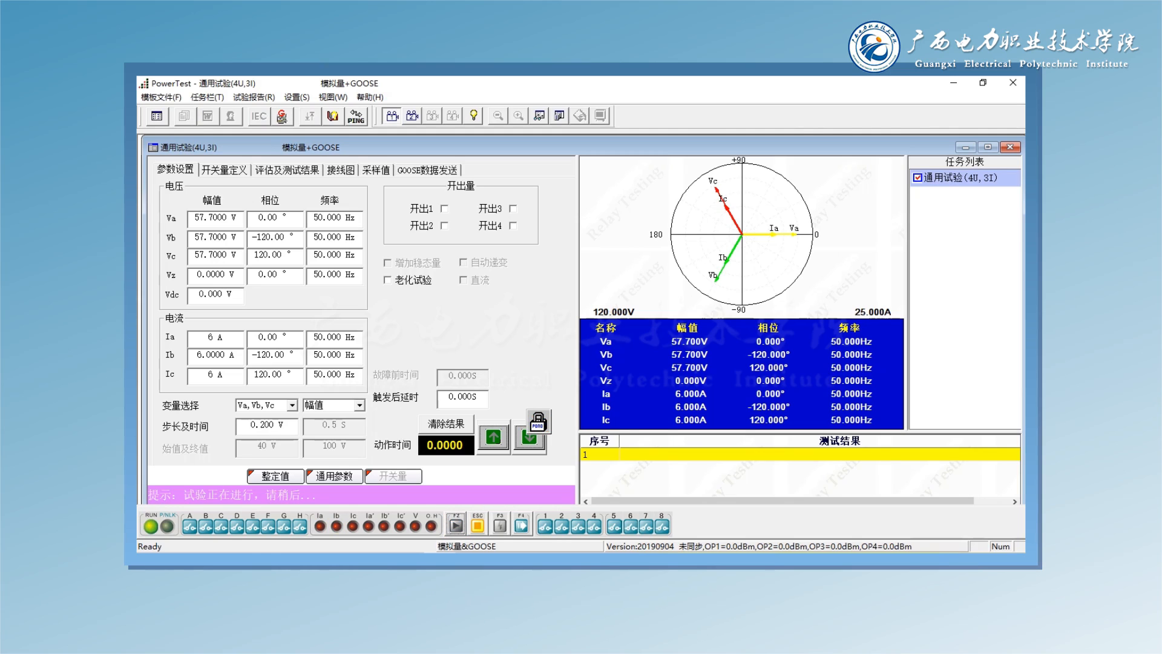
click(529, 436)
click(530, 437)
click(530, 437)
click(529, 437)
click(529, 436)
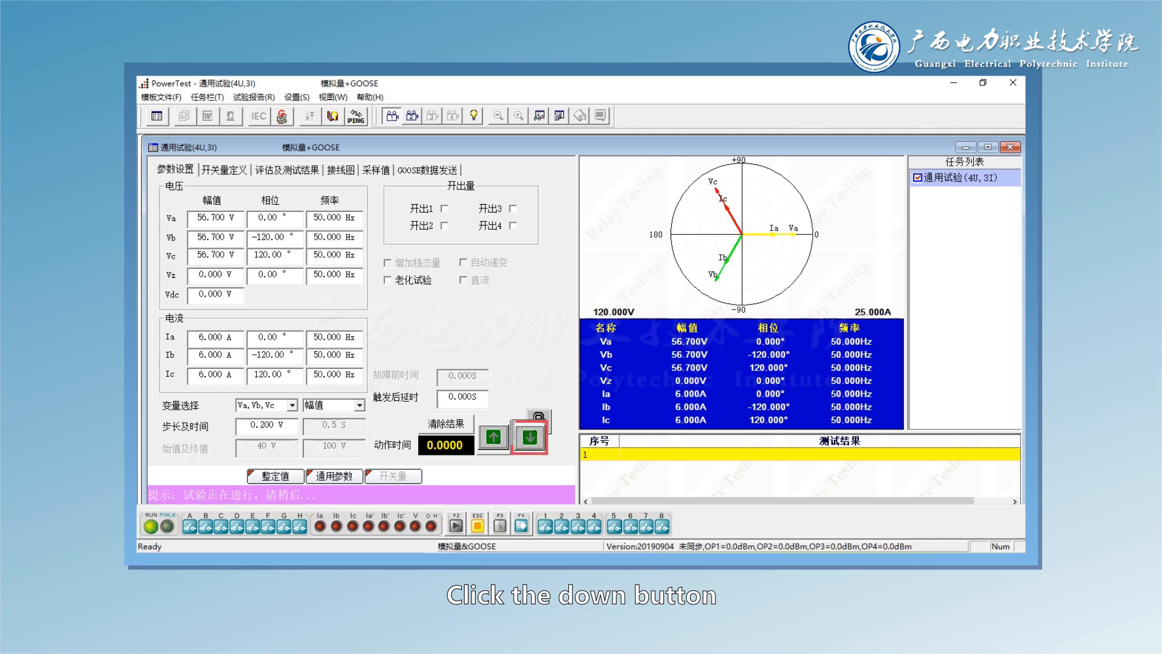
click(530, 436)
click(529, 437)
click(529, 437)
click(530, 437)
click(530, 437)
click(529, 437)
click(529, 437)
click(530, 437)
click(530, 437)
click(530, 437)
click(530, 437)
click(529, 437)
click(530, 437)
click(530, 437)
click(530, 437)
click(529, 437)
click(530, 437)
click(529, 437)
click(530, 437)
click(530, 437)
click(529, 437)
click(529, 437)
click(530, 437)
click(530, 437)
click(530, 437)
click(530, 437)
click(529, 437)
click(529, 437)
click(530, 437)
click(530, 437)
click(530, 437)
click(529, 437)
click(529, 437)
click(530, 437)
click(530, 437)
click(529, 437)
click(530, 437)
click(529, 436)
click(530, 437)
click(530, 437)
click(530, 437)
click(530, 437)
click(529, 437)
click(530, 437)
click(530, 437)
click(530, 437)
click(529, 437)
click(530, 437)
click(530, 437)
click(530, 437)
click(529, 437)
click(530, 437)
click(530, 437)
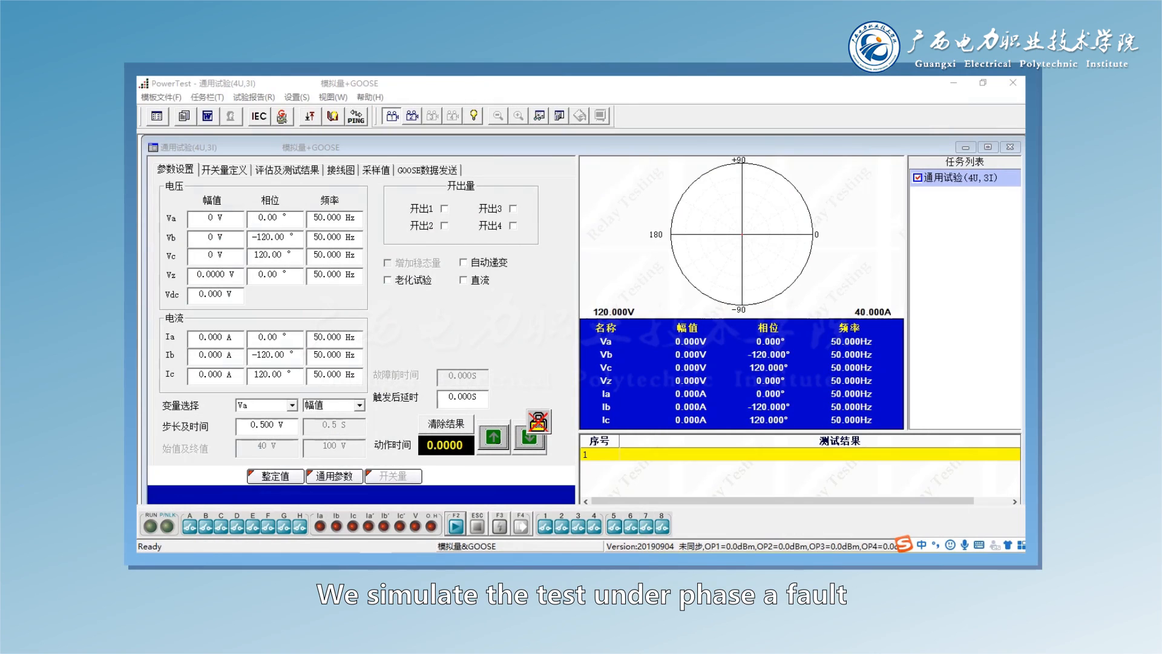
- For the phase A fault test, set the current amplitudes to 6 A for Ia and 2 A for Ib and Ic
double_click(213, 337)
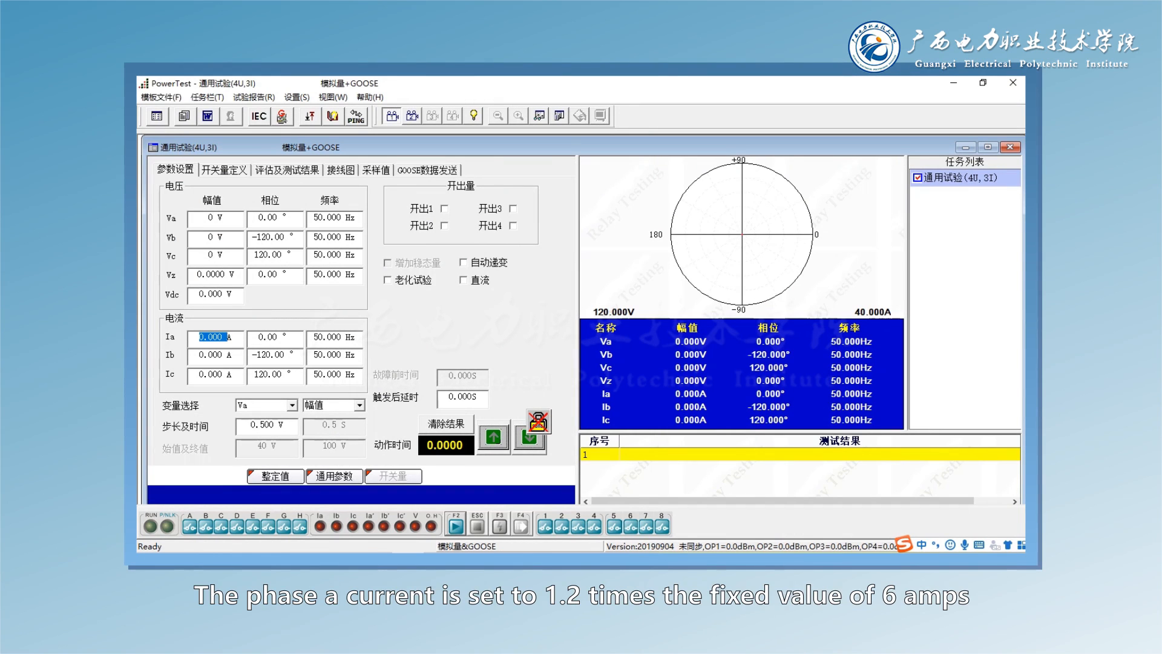
text(6A)
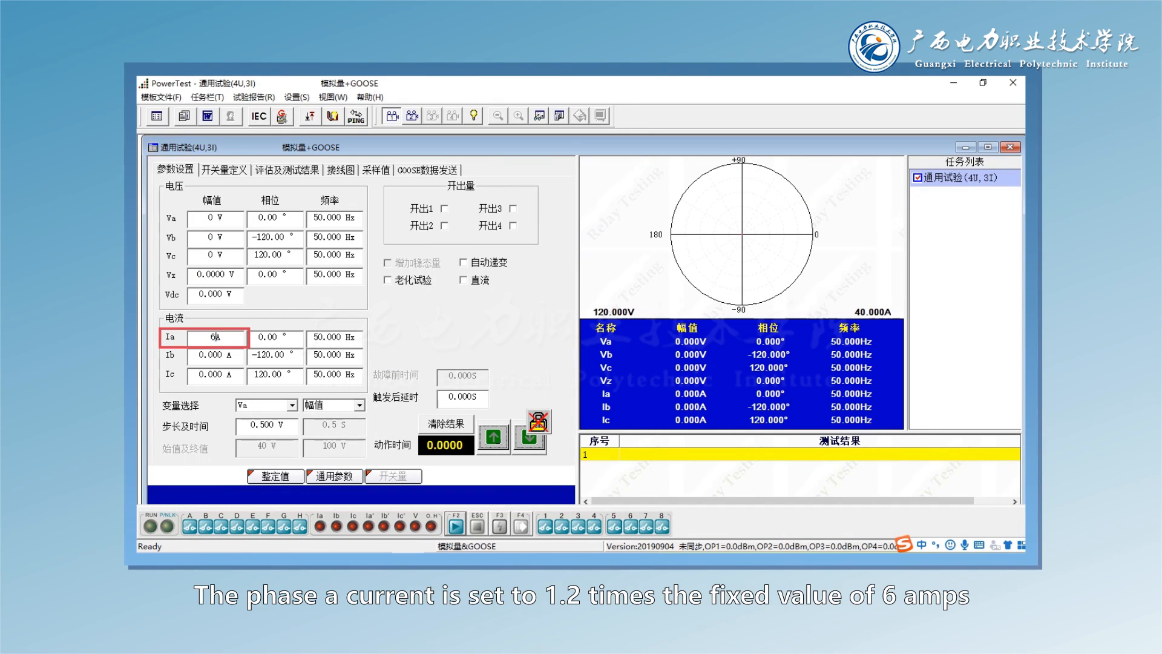
key(Return)
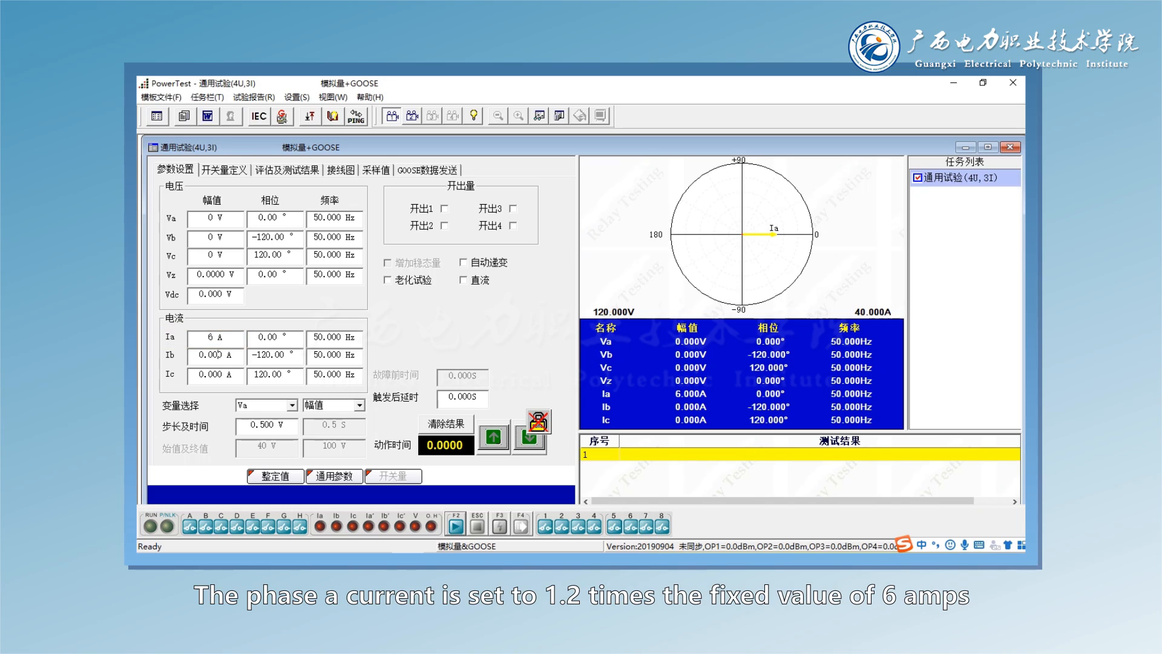
double_click(213, 355)
text(2)
key(Return)
double_click(213, 374)
text(2)
key(Return)
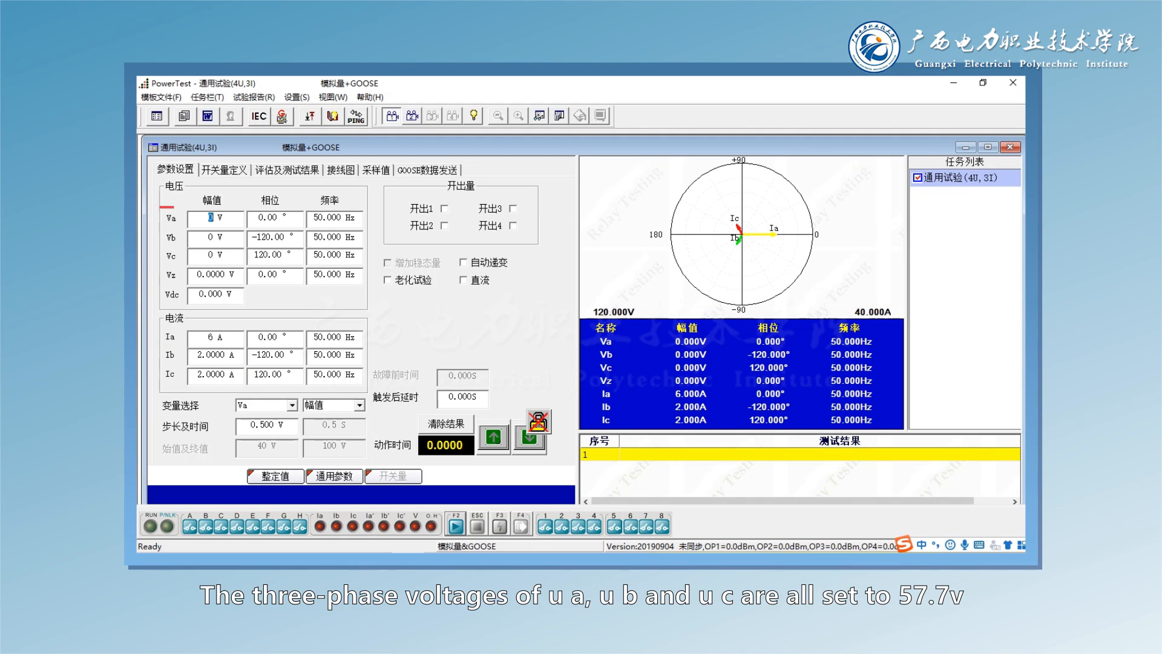
- Set Va, Vb and Vc to 57.7 V each for the phase A fault test
text(57.7)
key(Tab)
text(57.7)
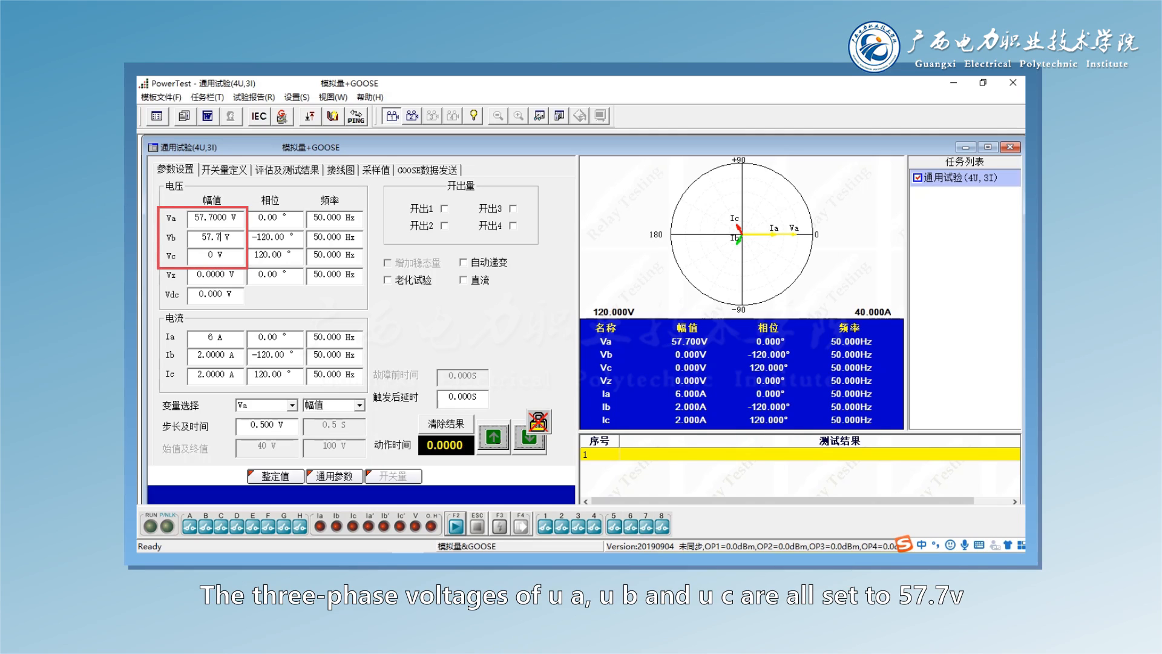
key(Tab)
text(57.7)
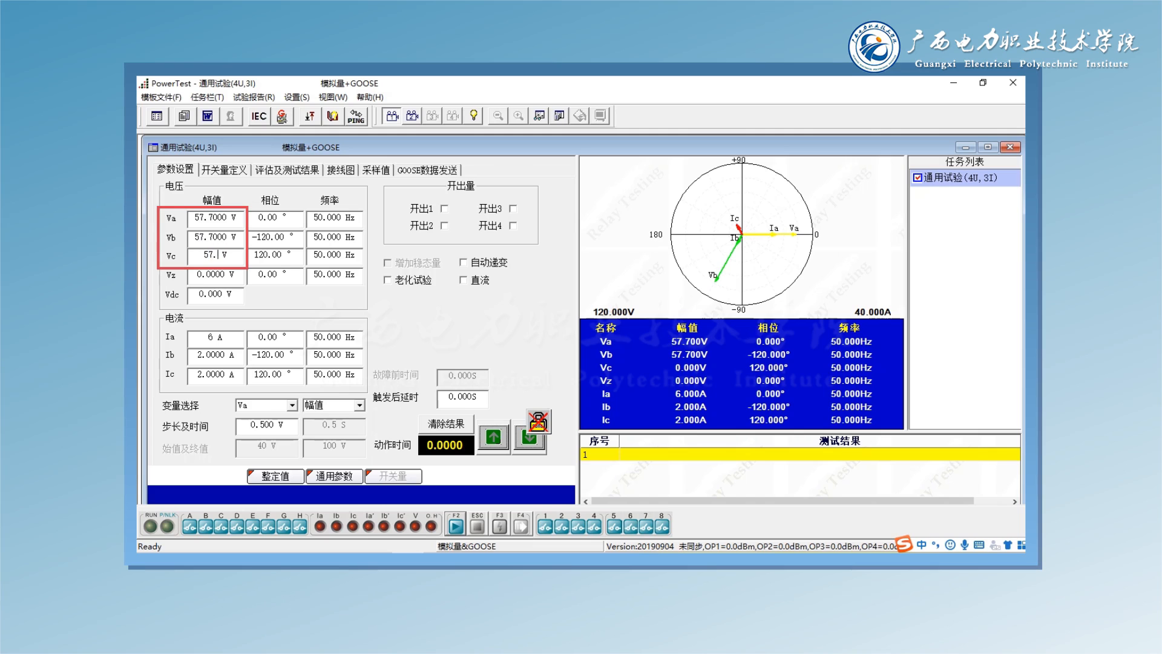
key(Tab)
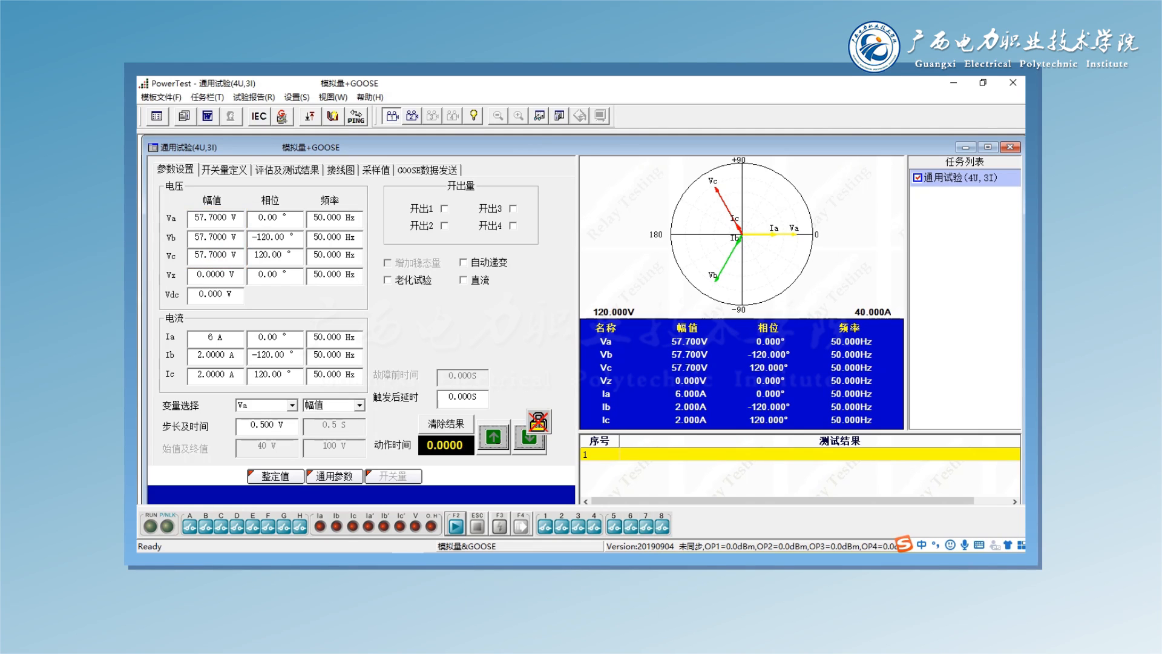
- Choose the Va amplitude as the variable, with a change step of 0.5 V
click(292, 405)
click(261, 419)
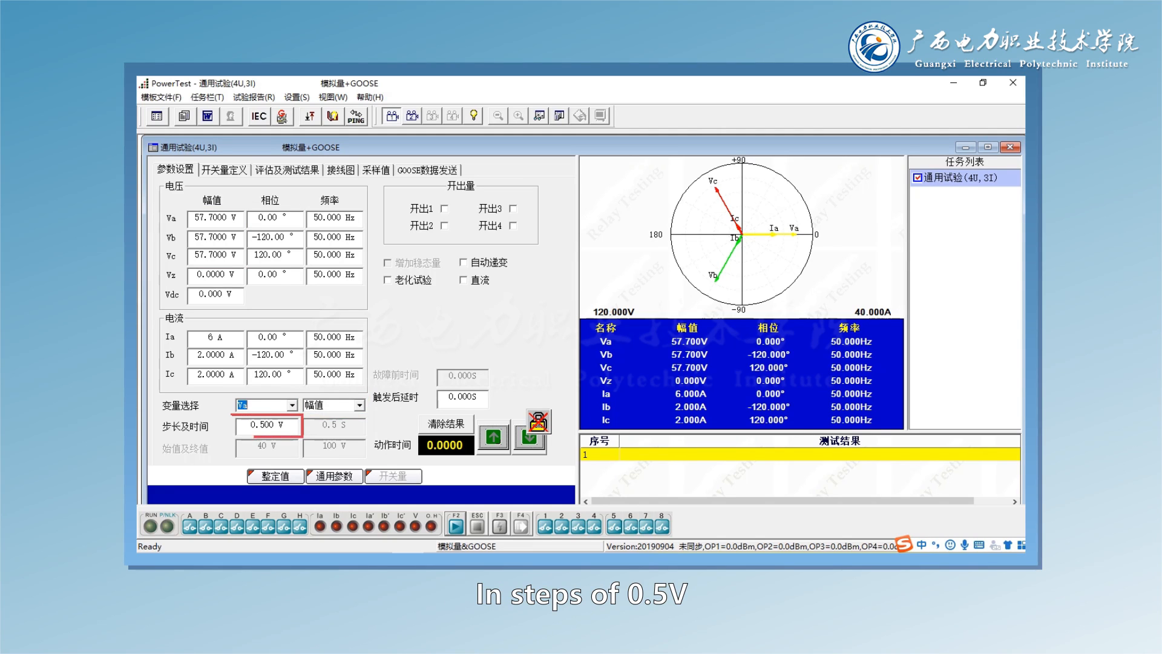
click(279, 425)
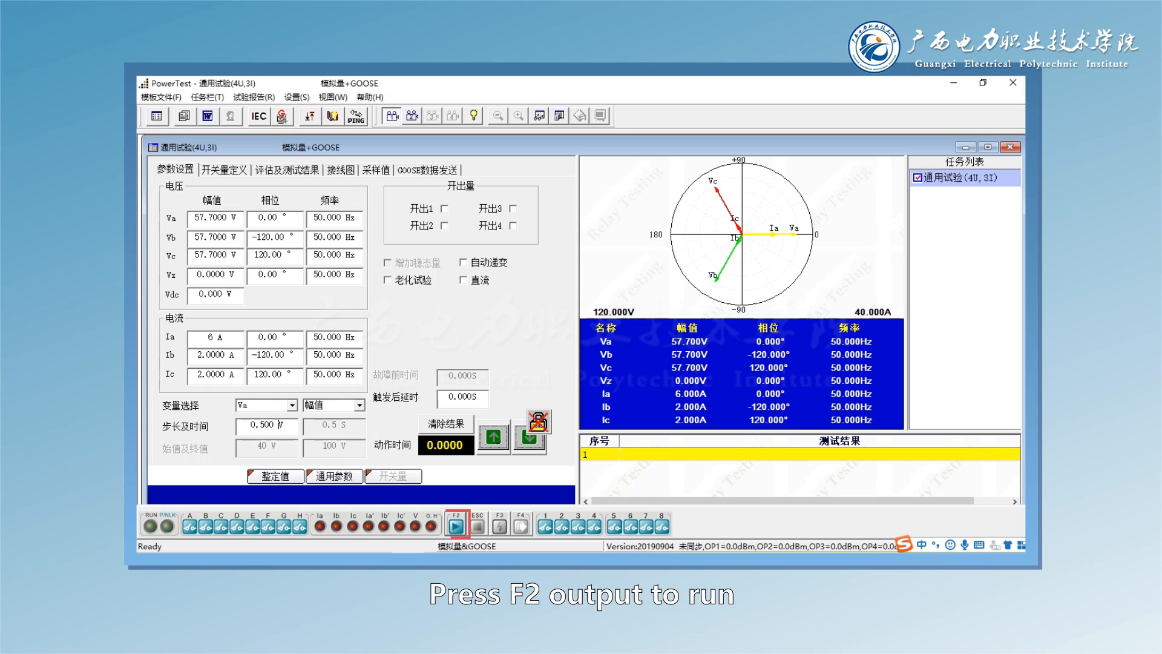
- Start the phase A fault test and step the Va voltage down in 0.5 V decrements to 39.7 V
key(F2)
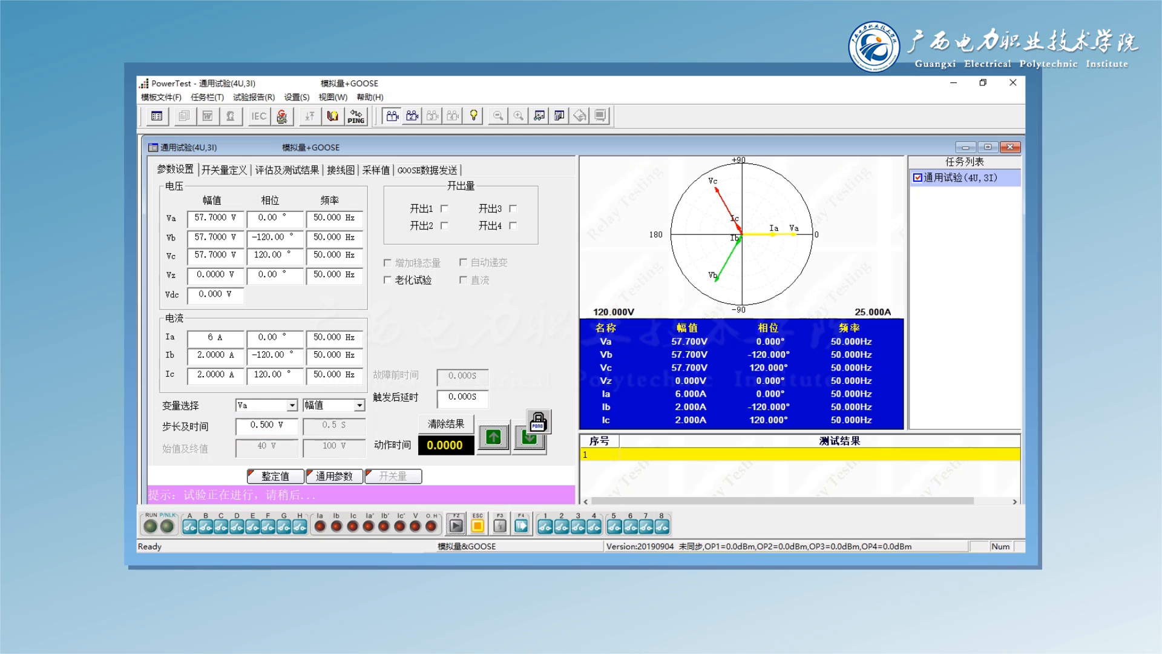
click(530, 437)
click(530, 438)
click(529, 438)
click(530, 438)
click(529, 437)
click(529, 437)
click(529, 437)
click(529, 437)
click(530, 438)
click(530, 438)
click(529, 437)
click(530, 438)
click(530, 437)
click(530, 438)
click(530, 438)
click(529, 438)
click(530, 437)
click(530, 438)
click(530, 437)
click(530, 438)
click(529, 437)
click(529, 438)
click(529, 437)
click(530, 437)
click(529, 437)
click(530, 437)
click(529, 437)
click(529, 438)
click(529, 437)
click(530, 438)
click(529, 437)
click(529, 437)
click(530, 438)
click(530, 438)
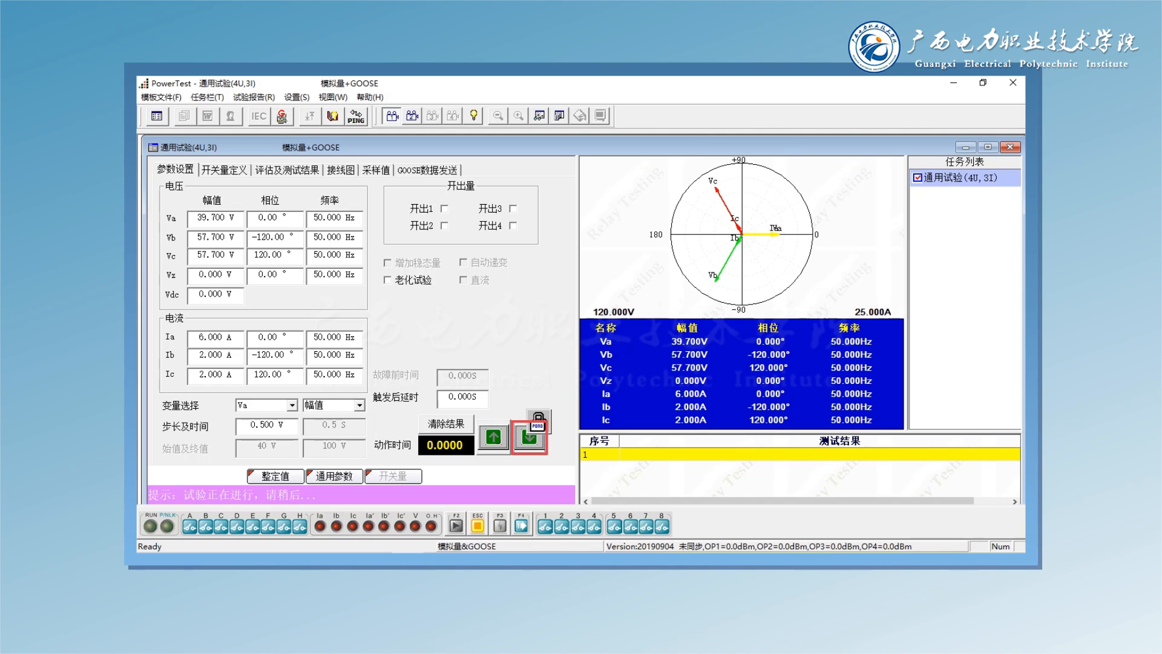